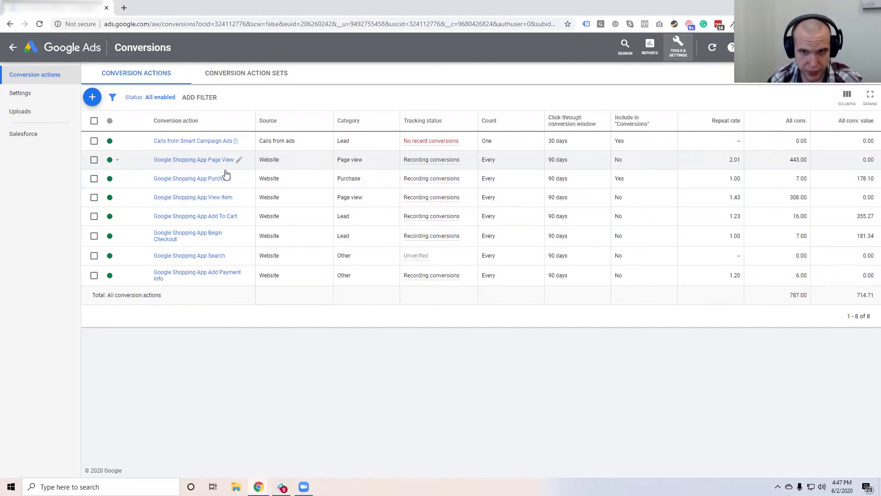
- Examine the all conversion value of the Add To Cart and Purchase actions and the total for all conversion actions
mouse_move(626, 131)
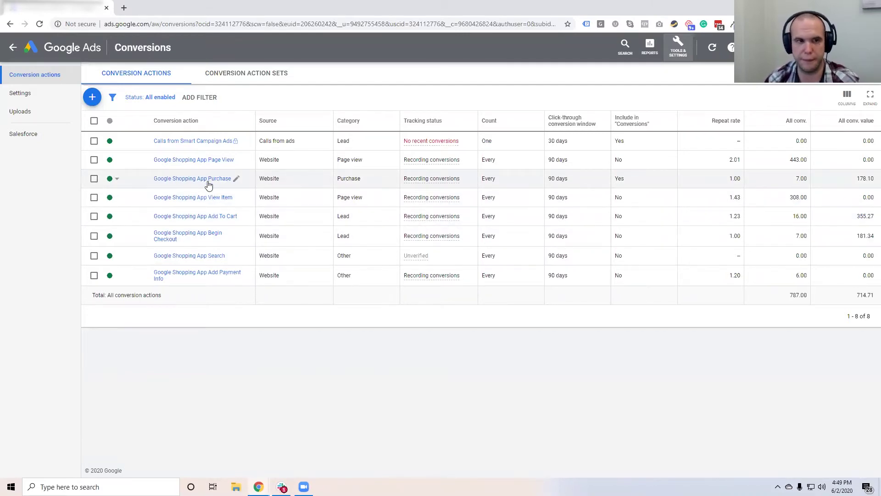
drag(856, 215, 870, 216)
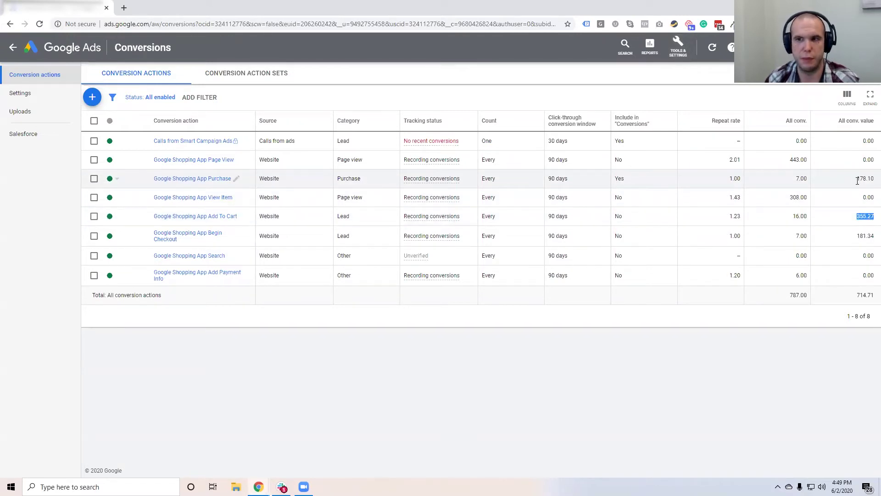
drag(856, 179, 873, 178)
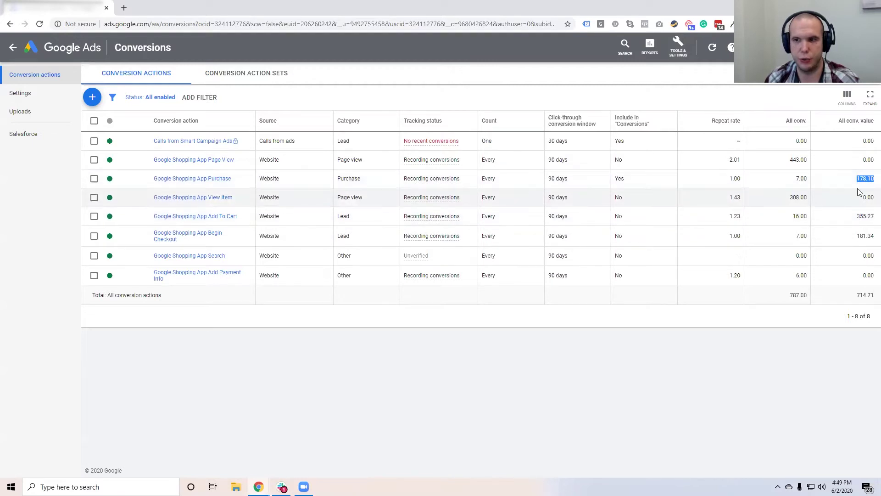
drag(856, 295, 872, 295)
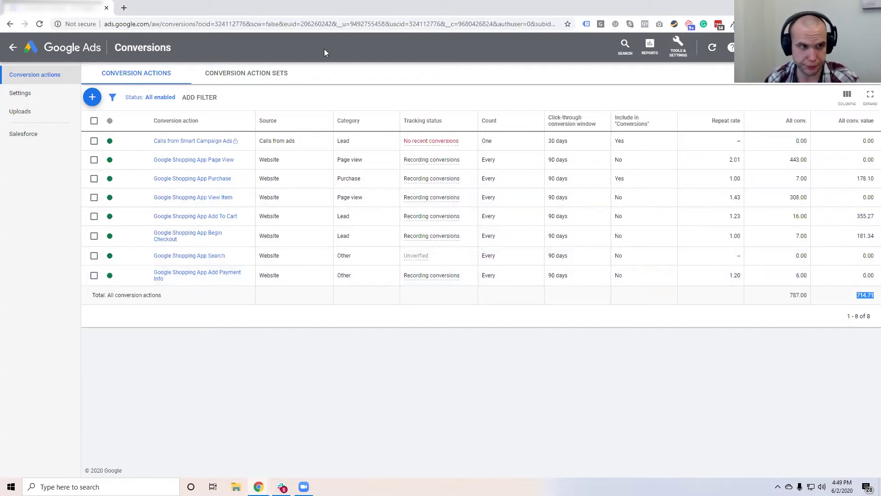
- Return to the campaigns table and read the descriptions of the Conv. value and All conv. value columns
click(13, 47)
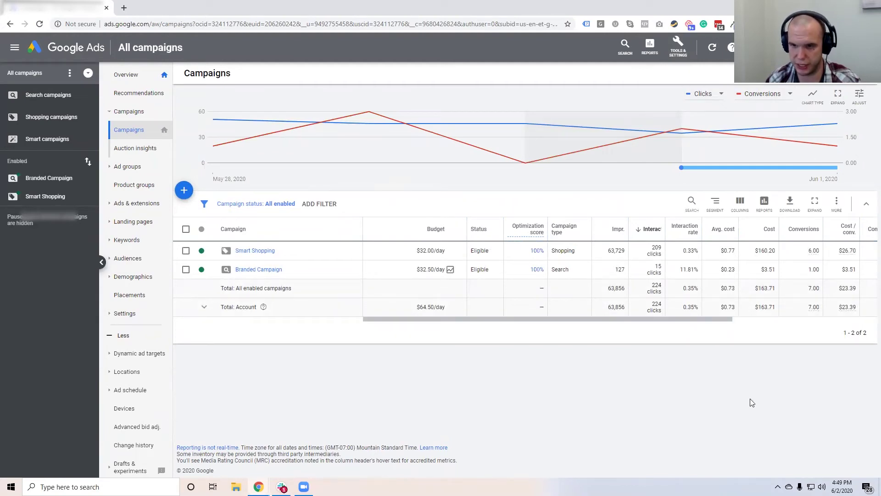
drag(700, 320, 806, 326)
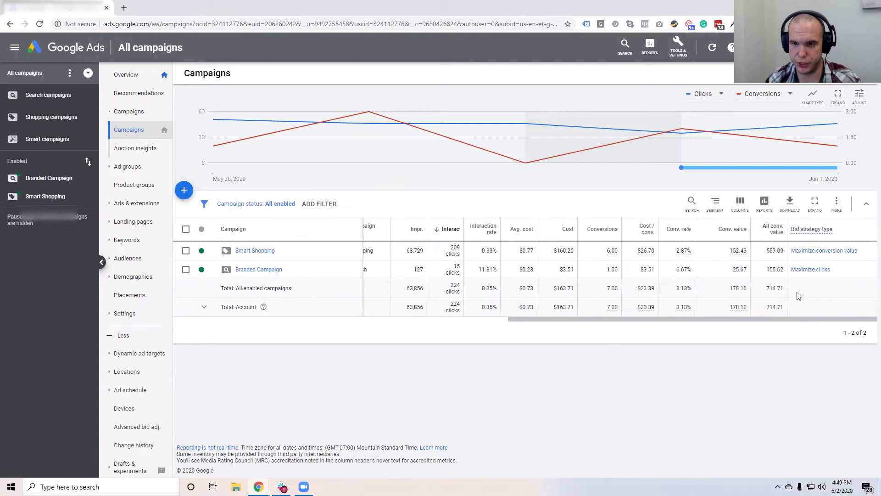
mouse_move(736, 234)
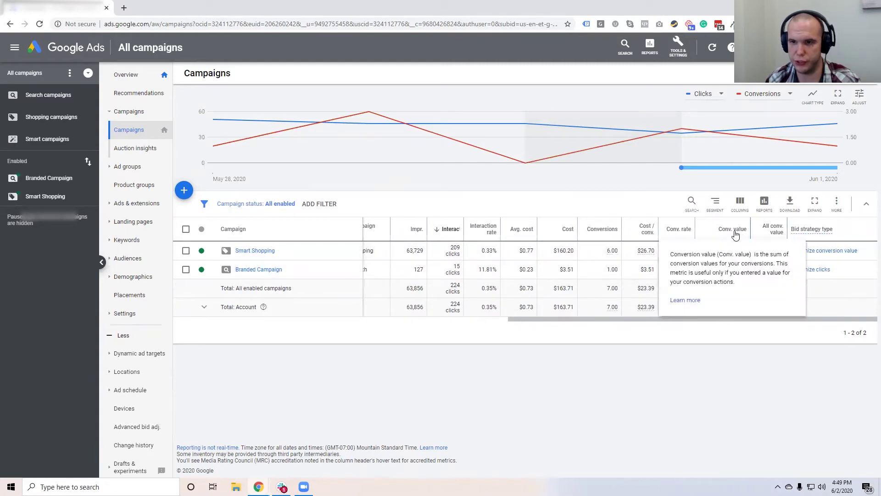
mouse_move(768, 234)
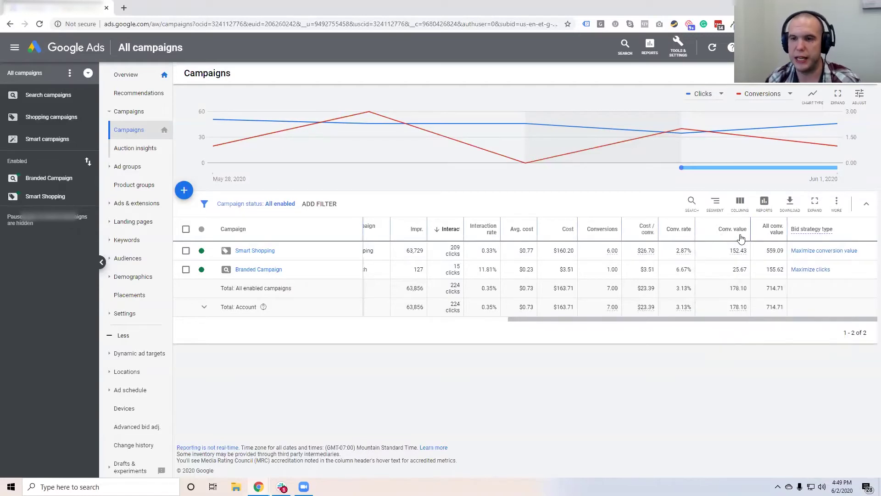
- Open the conversion actions list and check whether Google Shopping App Purchase is included in "Conversions"
click(678, 45)
click(605, 98)
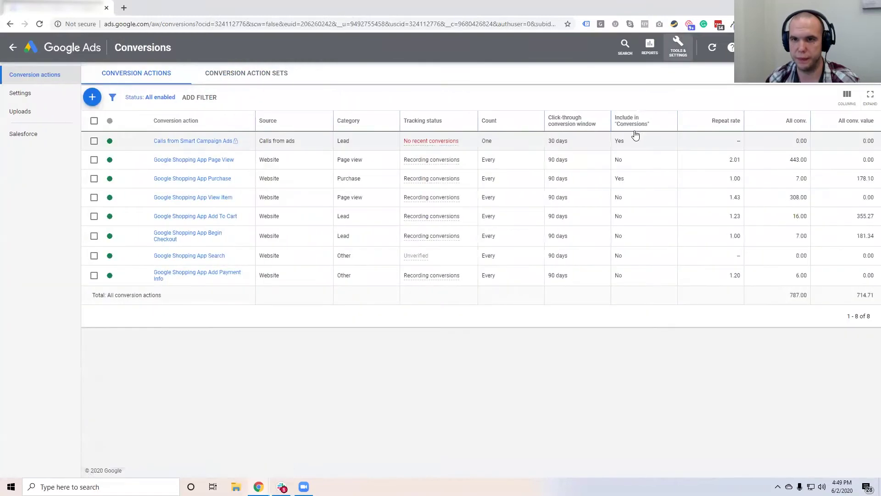
drag(625, 179, 614, 182)
double_click(615, 181)
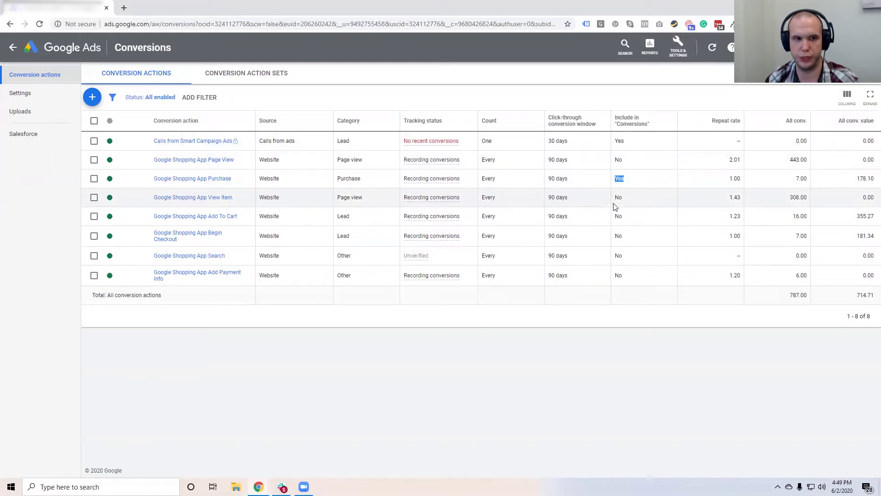
- Go back to the campaigns table and compare the total cost of enabled campaigns with their Conv. value and All conv. value
key(alt+Left)
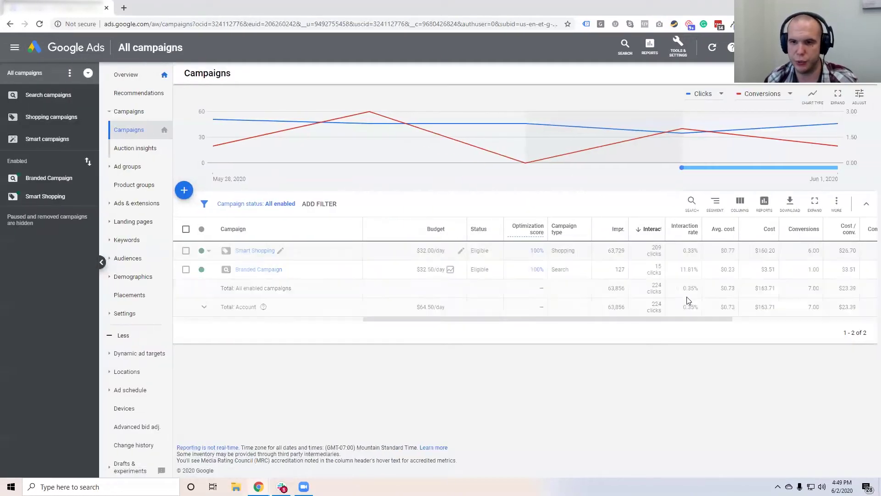
drag(712, 320, 857, 320)
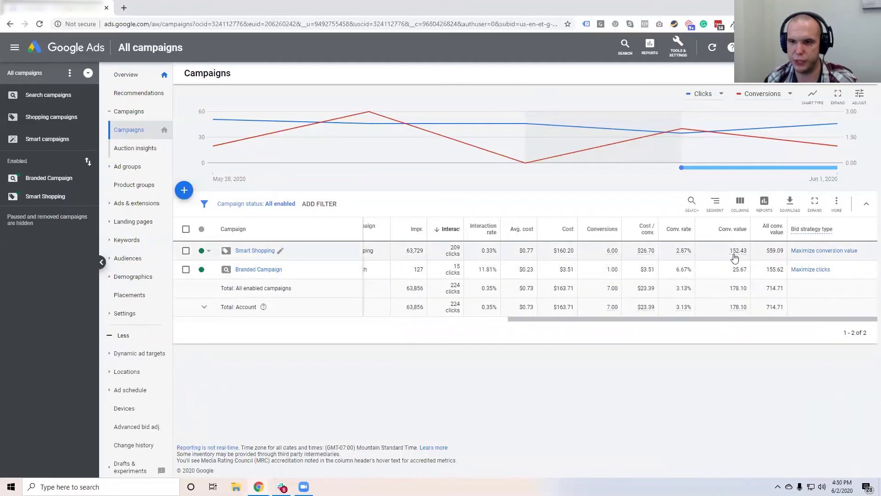
mouse_move(737, 257)
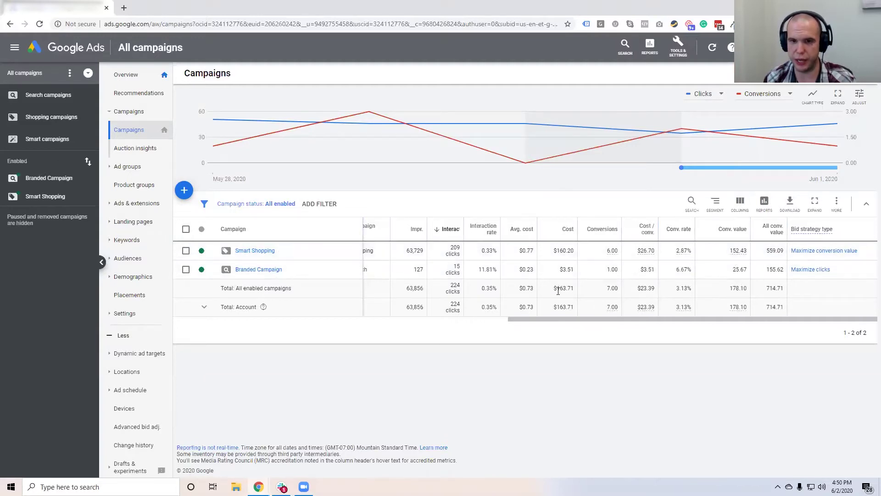
drag(765, 296, 783, 290)
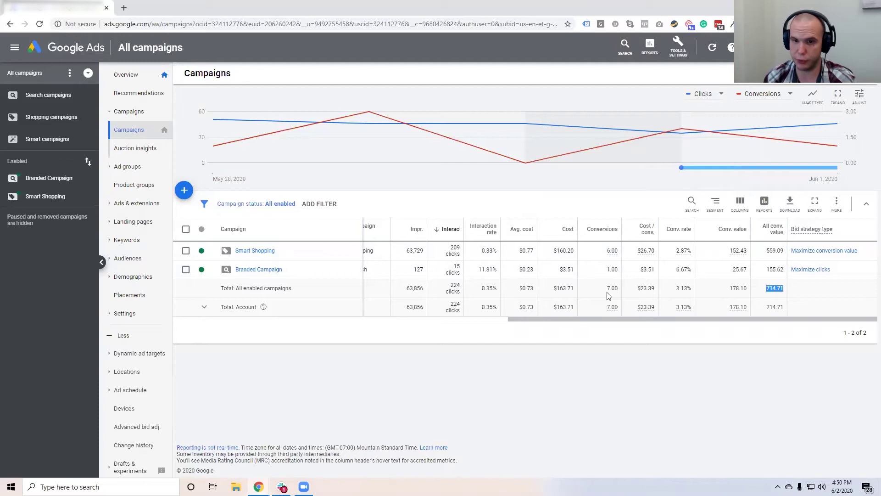
drag(555, 288, 575, 289)
drag(770, 290, 781, 294)
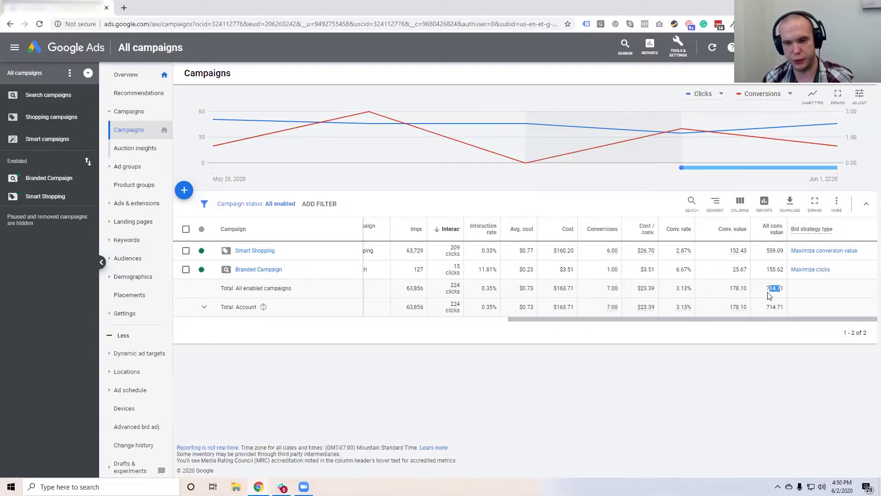
drag(558, 287, 570, 289)
drag(728, 288, 745, 290)
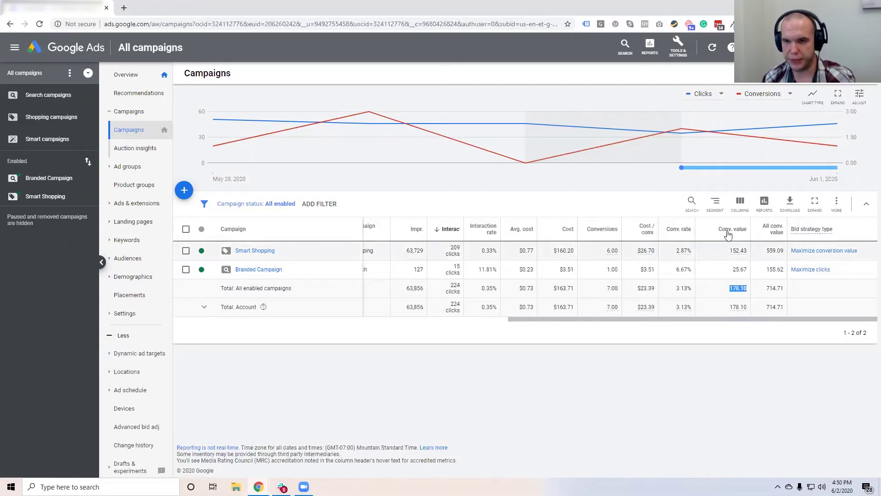
- Segment the campaigns table by conversion action and read the description of All conv. value
click(717, 206)
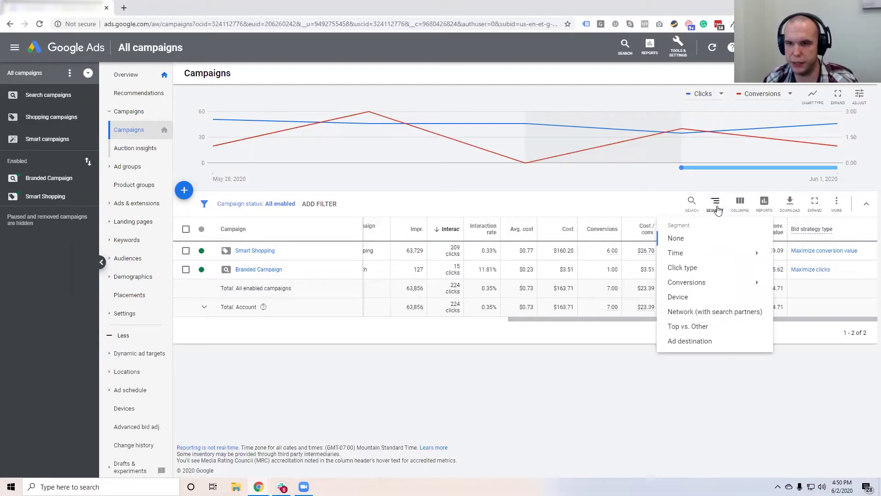
mouse_move(699, 286)
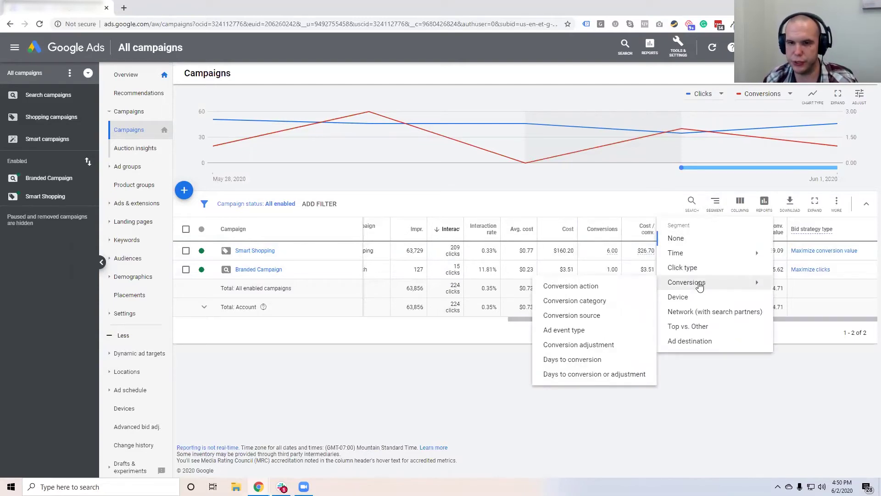
click(641, 287)
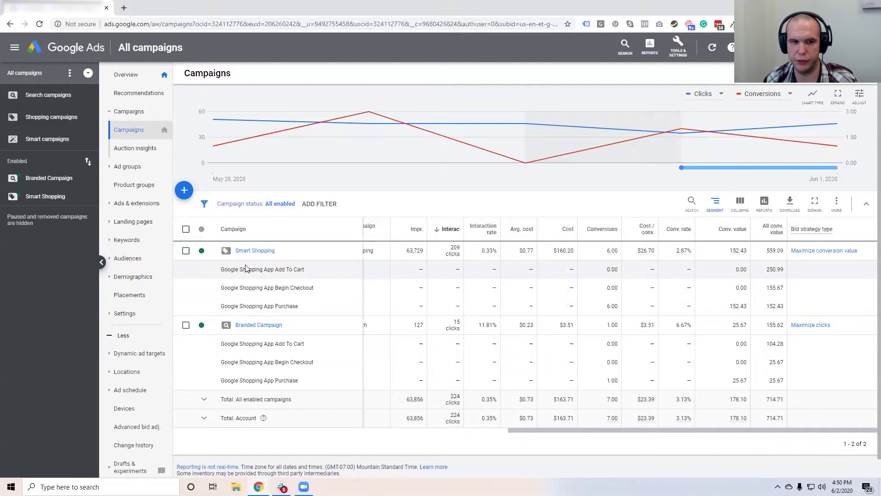
mouse_move(779, 240)
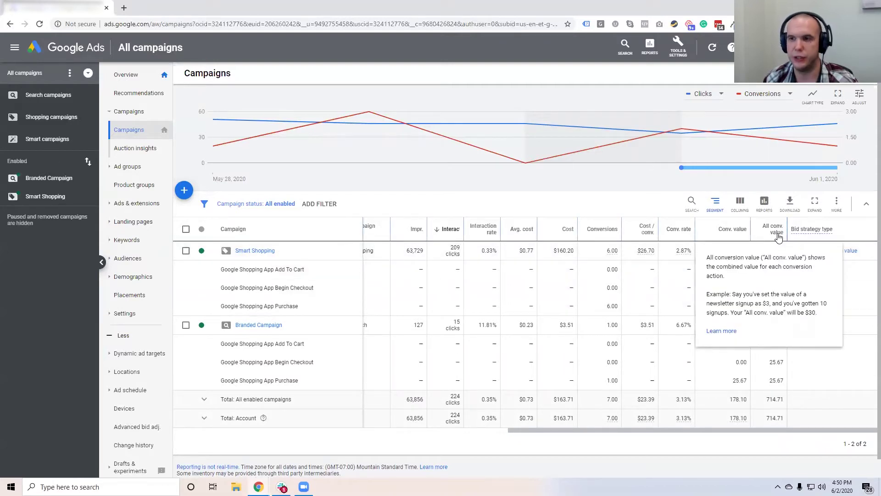
- Review which Conversions metrics are enabled in the campaign column settings, and close them without applying changes
click(740, 202)
click(735, 226)
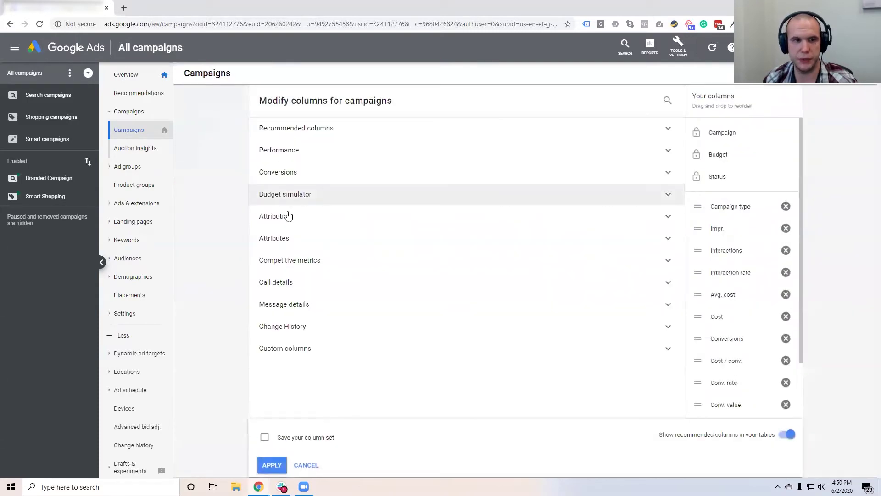
click(284, 176)
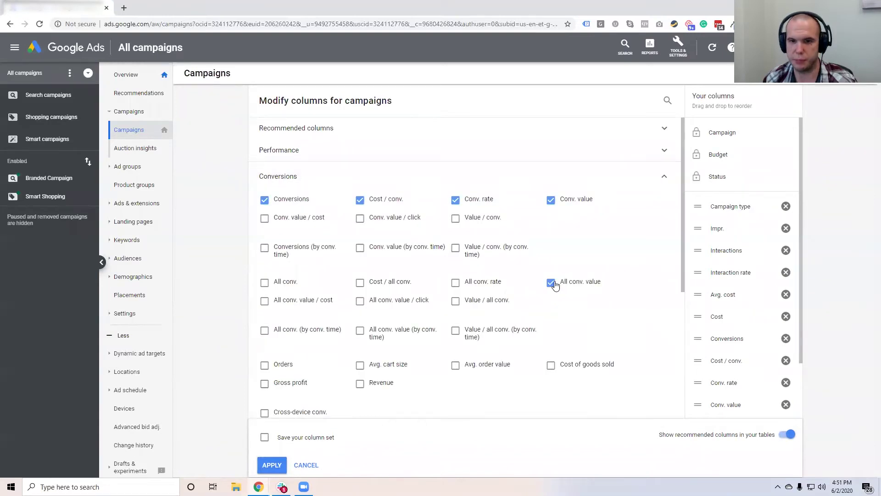
click(305, 465)
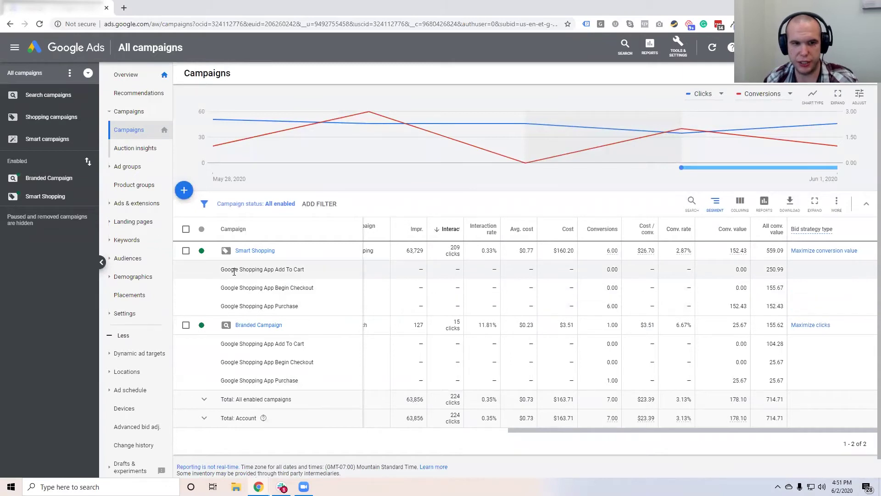
- Compare the All conv. value of Add To Cart, Begin Checkout and Purchase for the Smart Shopping and Branded campaigns
drag(277, 268, 302, 269)
drag(765, 270, 784, 270)
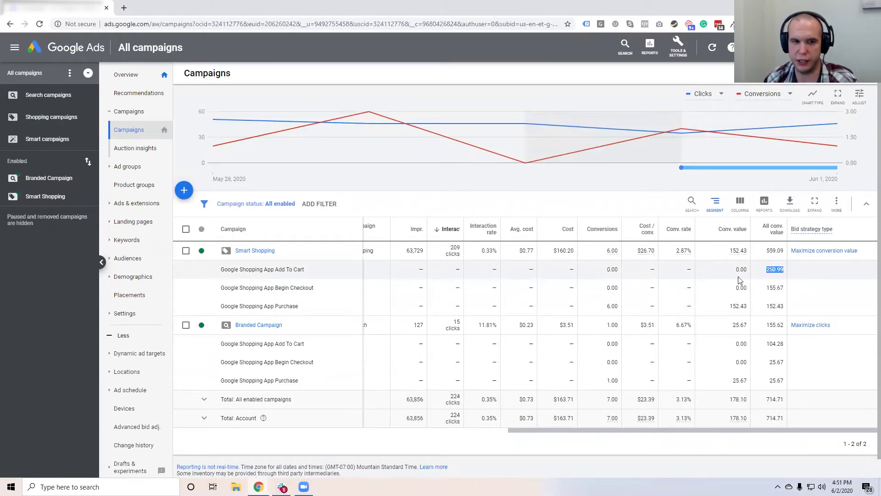
drag(281, 287, 313, 289)
drag(765, 287, 782, 296)
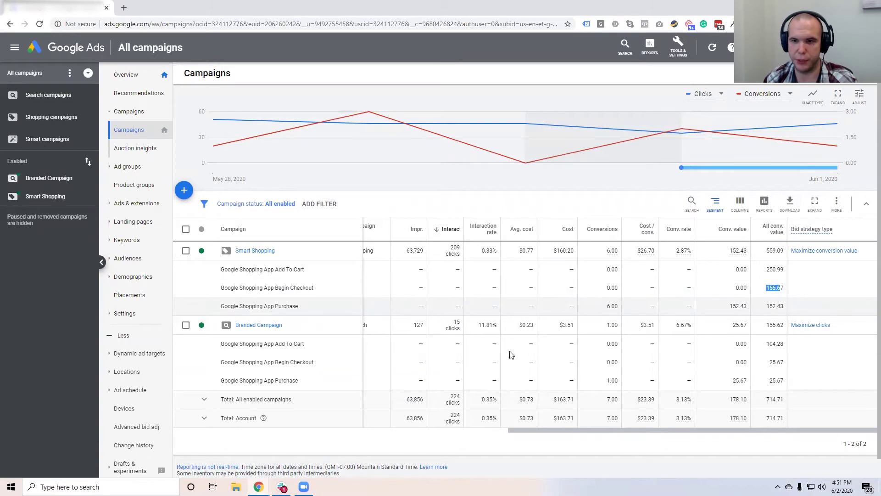
drag(769, 306, 783, 309)
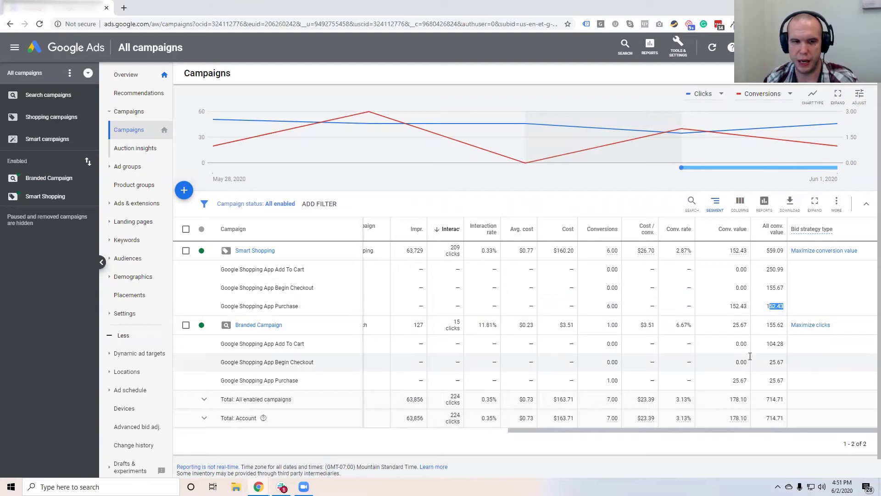
drag(770, 343, 780, 381)
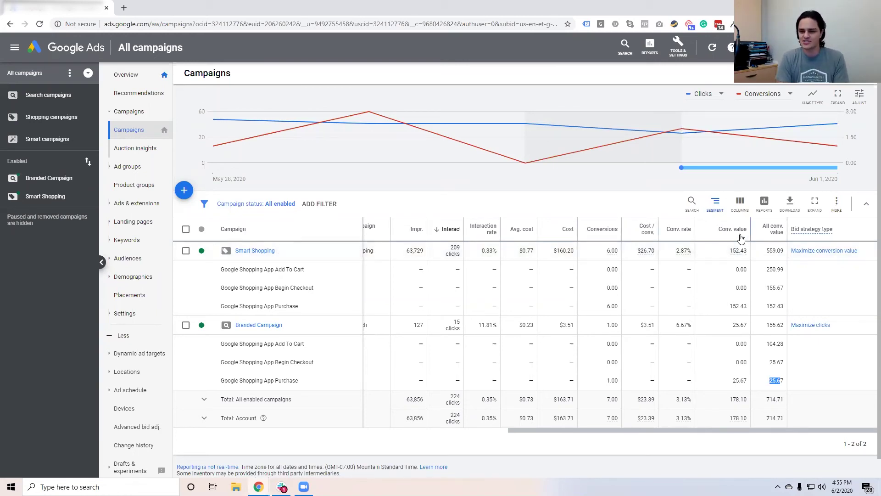
- Remove the Conv. value column from the campaigns table and apply the column change
click(740, 202)
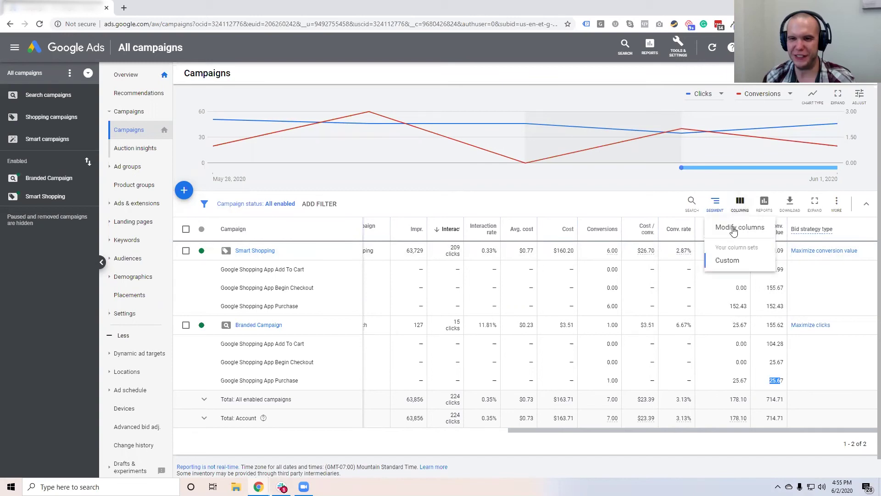
click(733, 229)
click(295, 175)
click(550, 200)
click(272, 465)
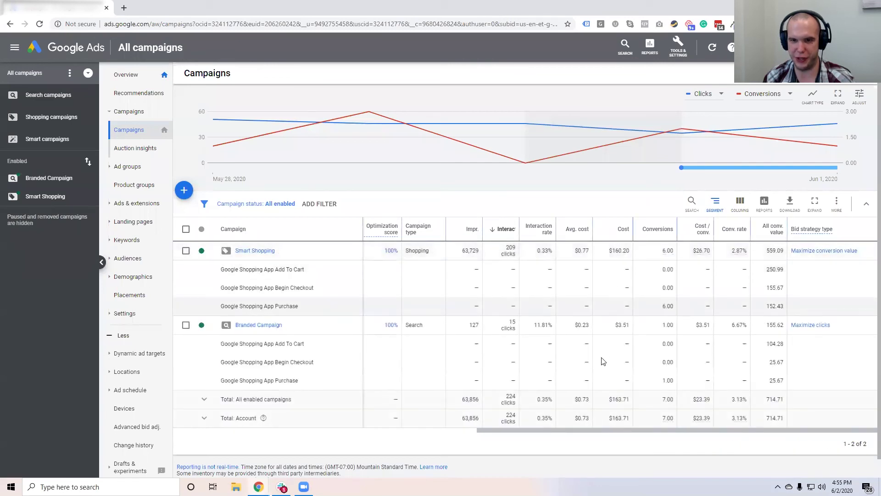
- Compare the total cost of enabled campaigns with their total All conv. value, and read that column's description
double_click(622, 399)
drag(770, 399, 778, 397)
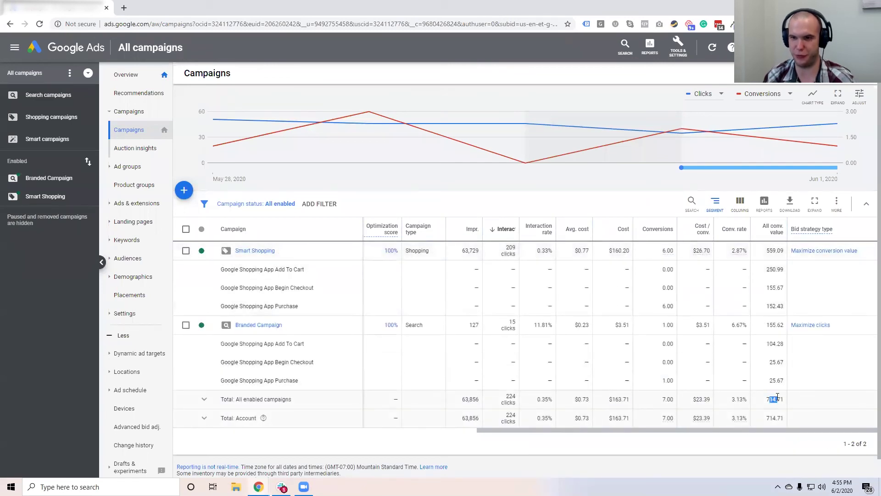
mouse_move(761, 233)
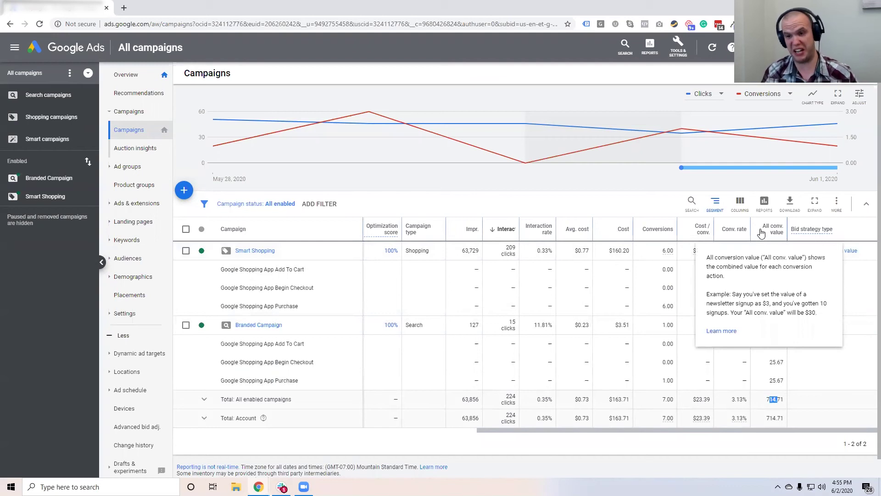